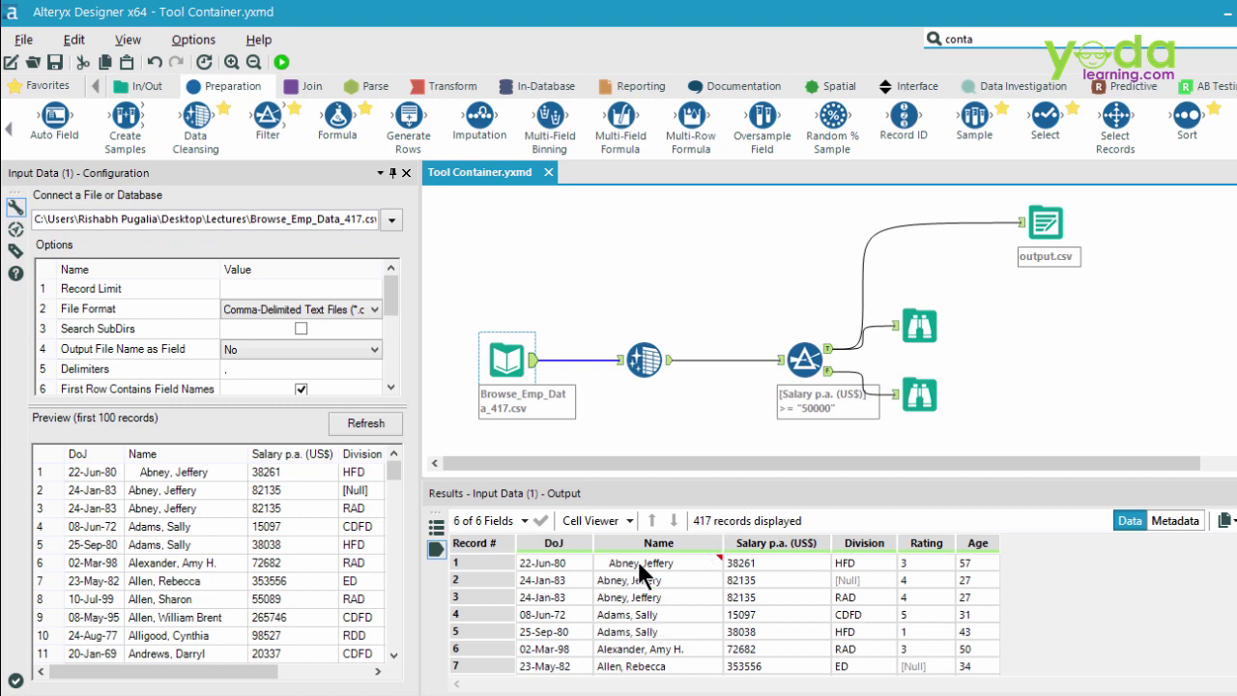
Review the Data Cleansing, salary Filter, Browse (128 and 289 records) and output.csv destination settings.
click(644, 357)
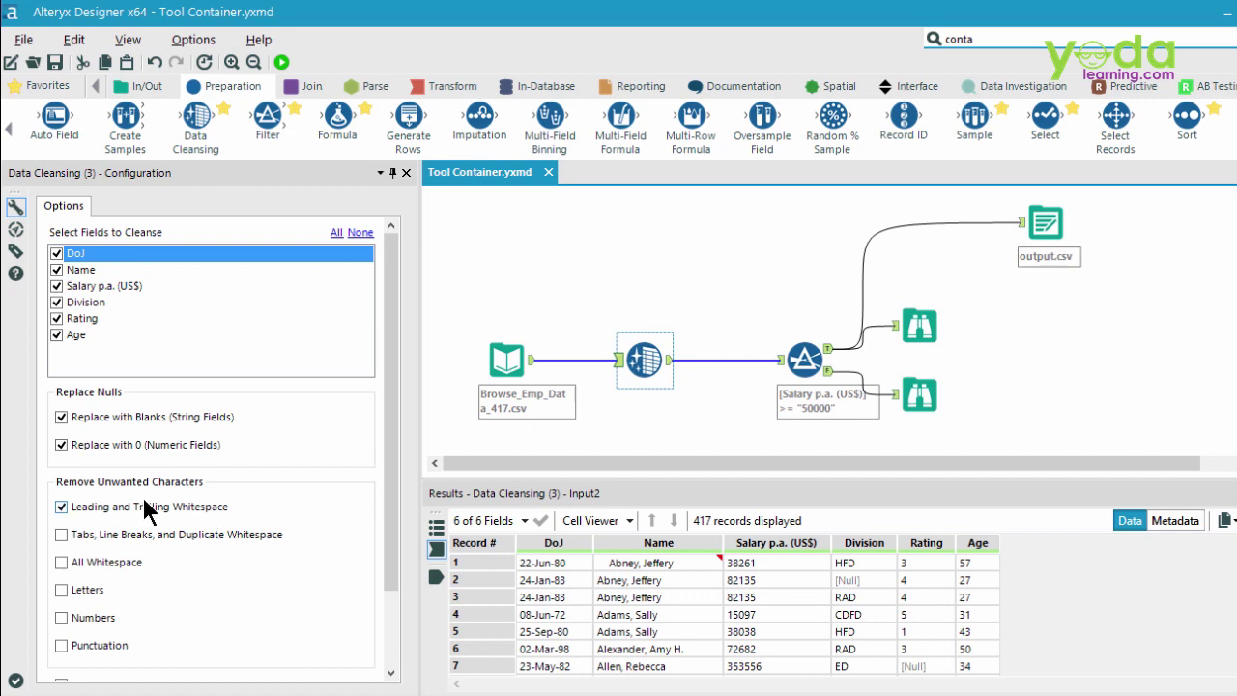
click(803, 357)
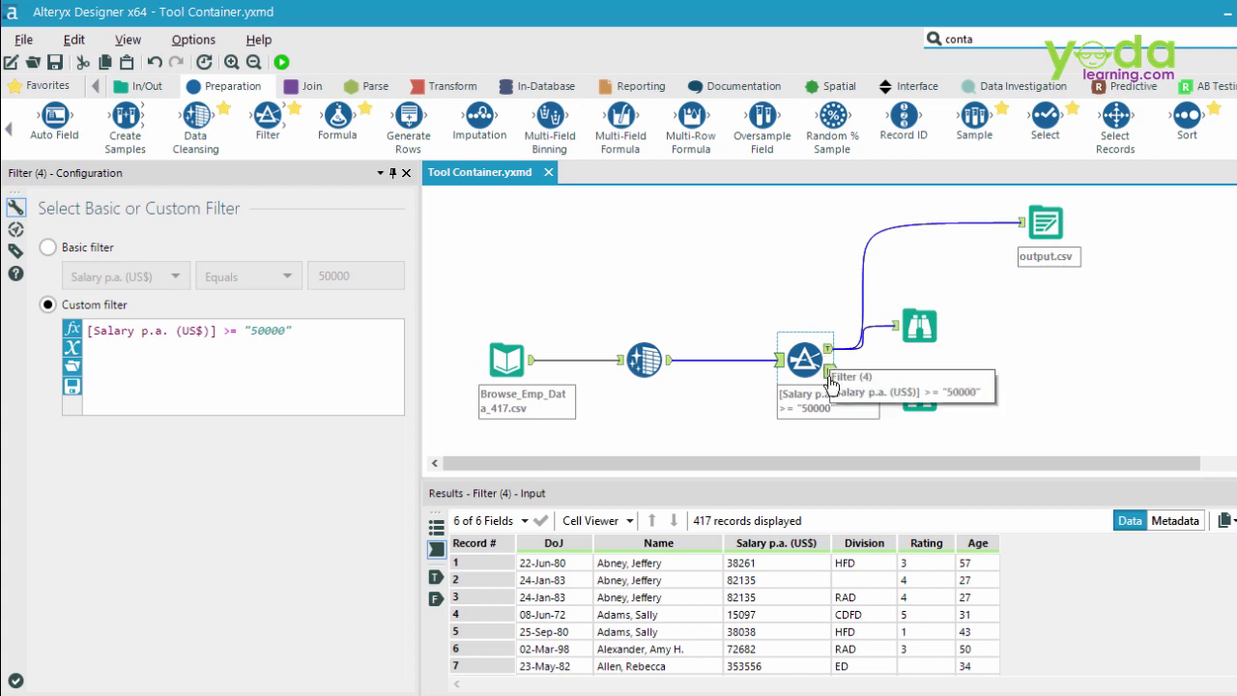
click(912, 334)
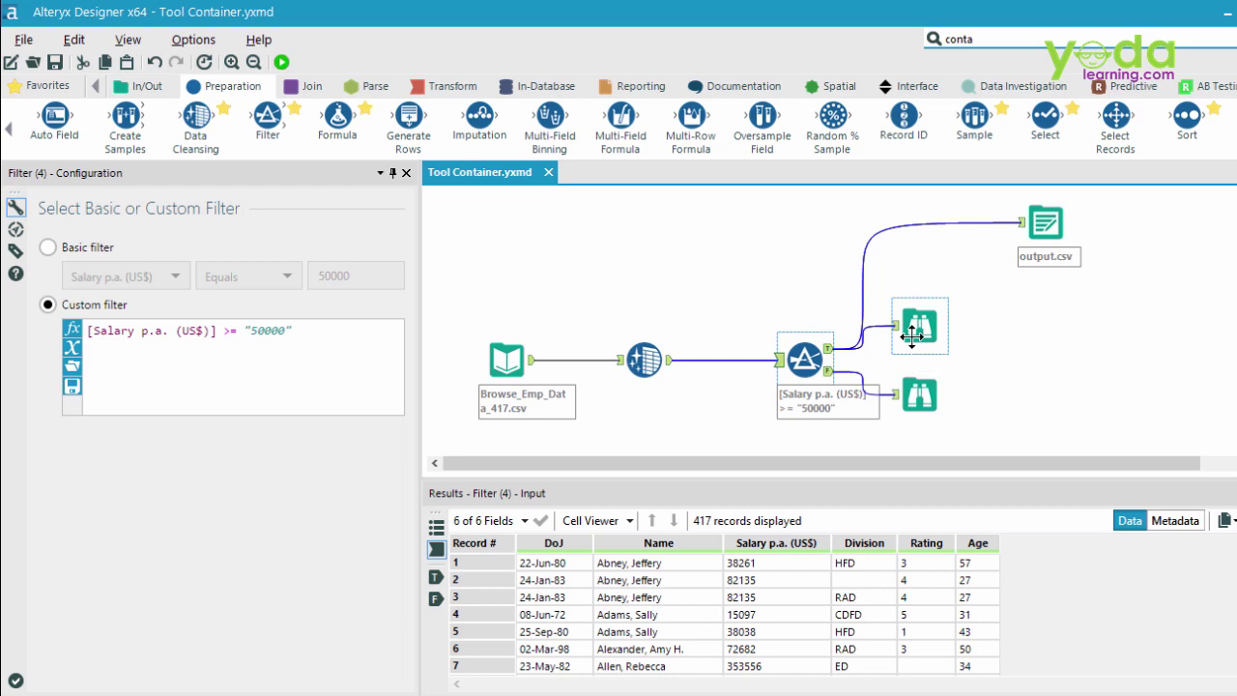
click(926, 410)
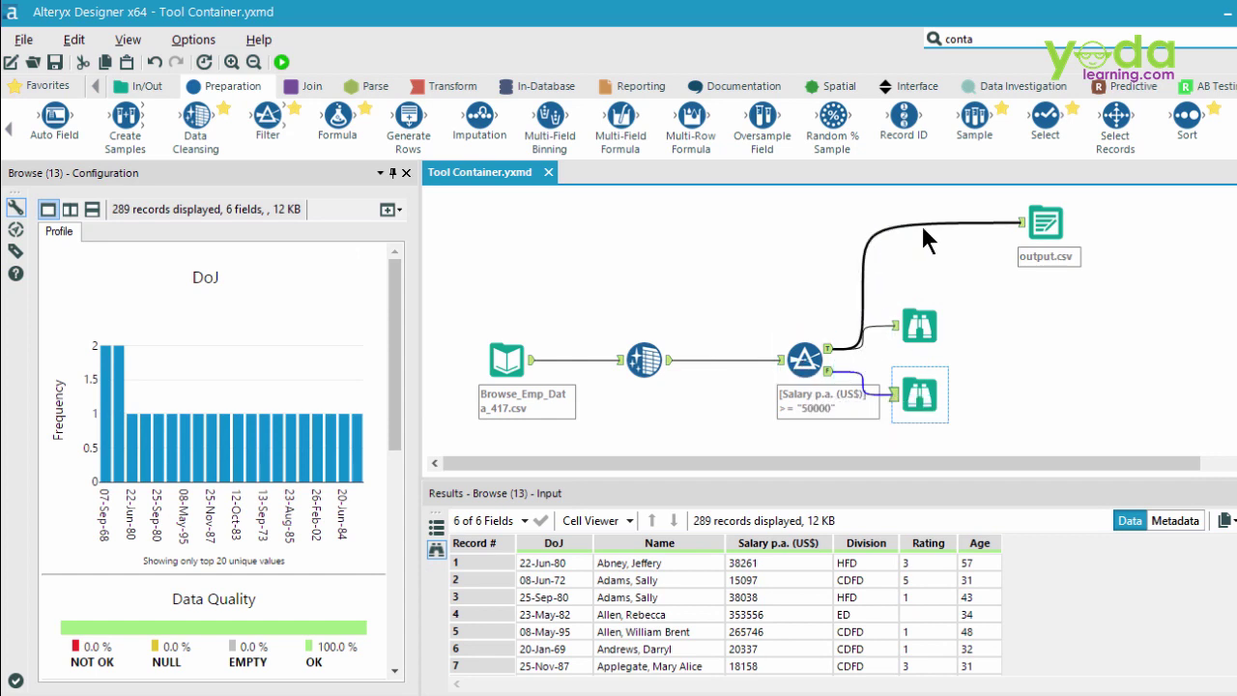
click(1042, 221)
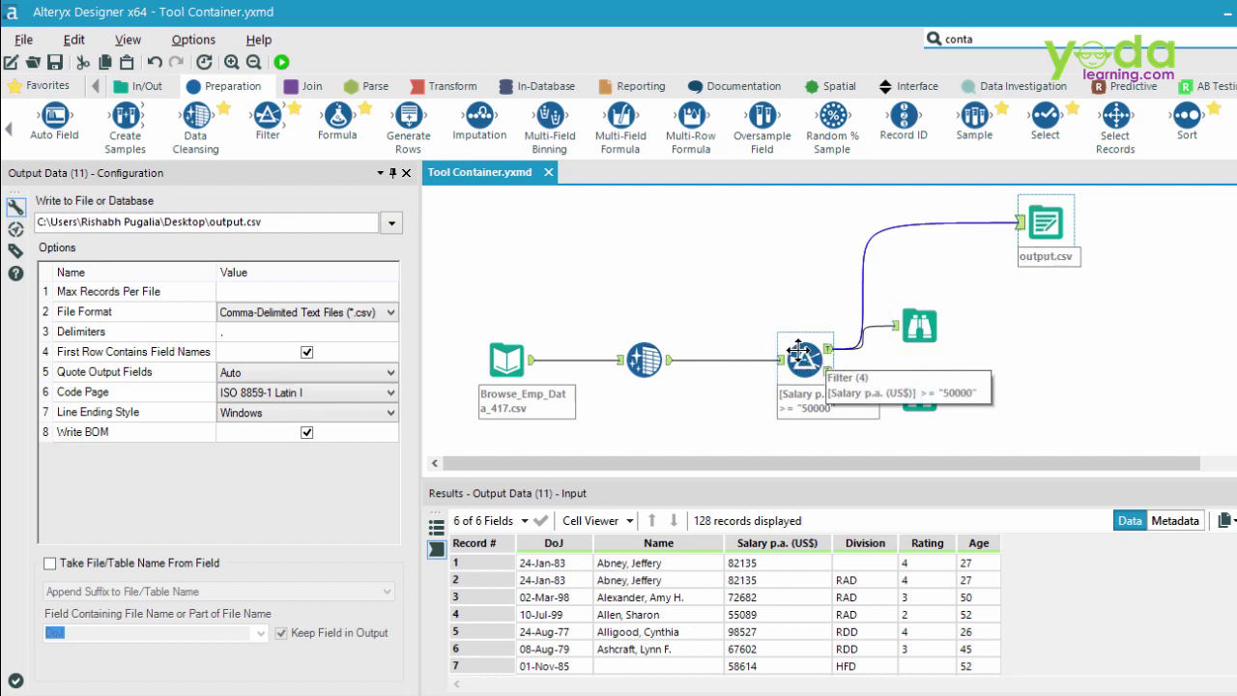
Run the workflow, dismiss the completion message, and minimize Alteryx to show the desktop.
click(282, 64)
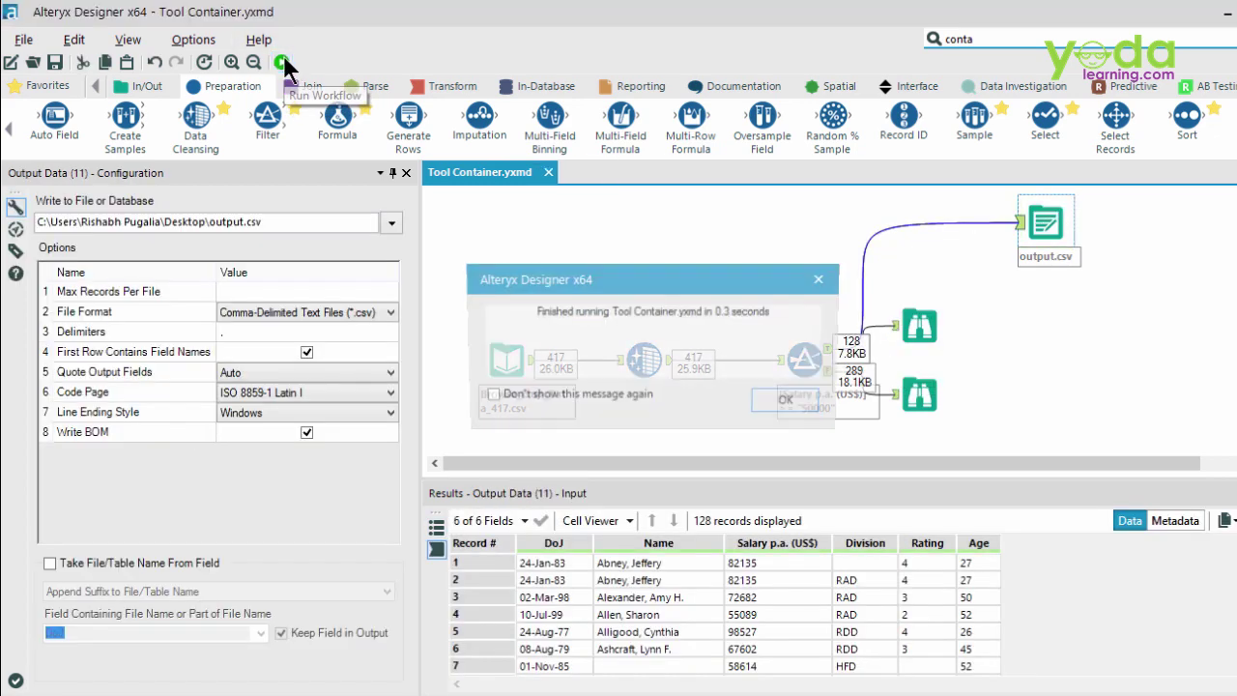
click(787, 402)
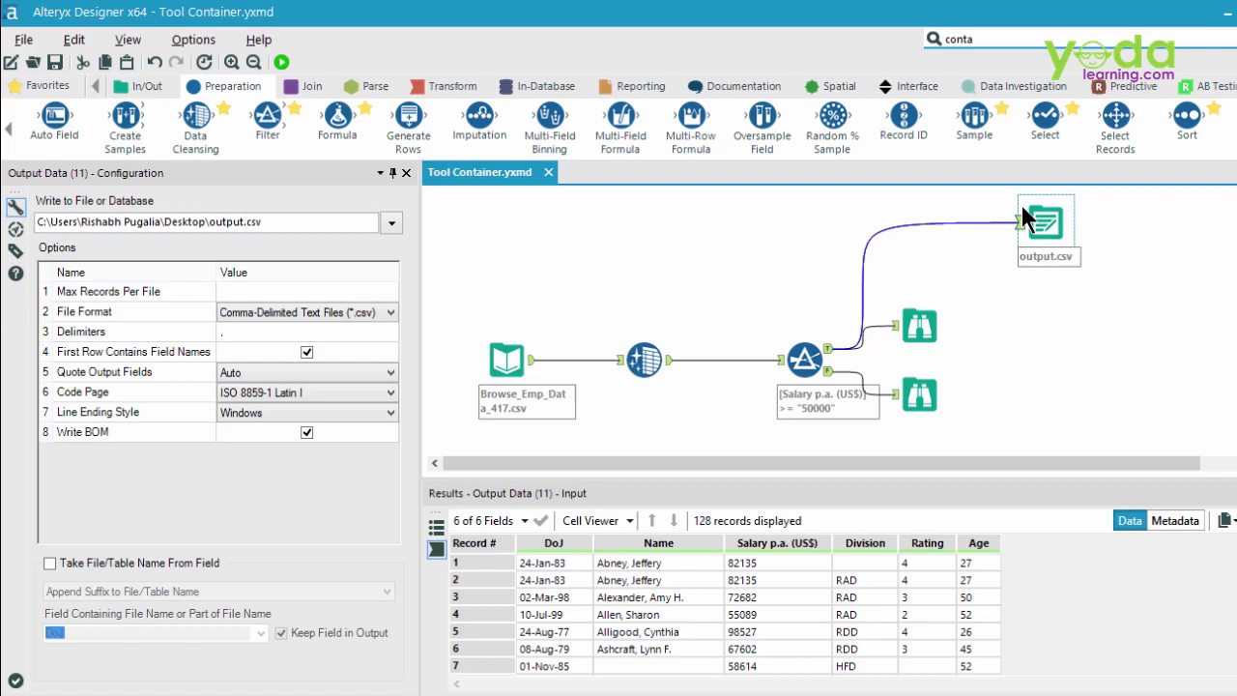
click(1227, 15)
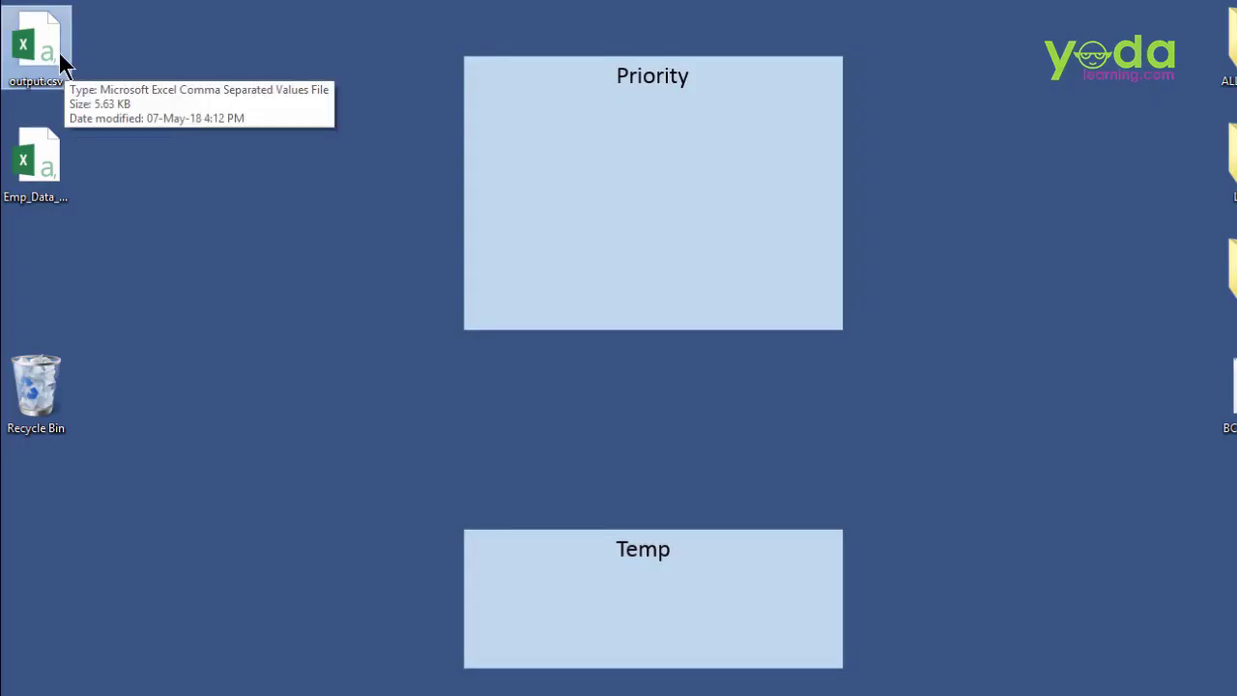
Open output.csv in Excel, select the Name column B, then switch back to Alteryx.
double_click(53, 51)
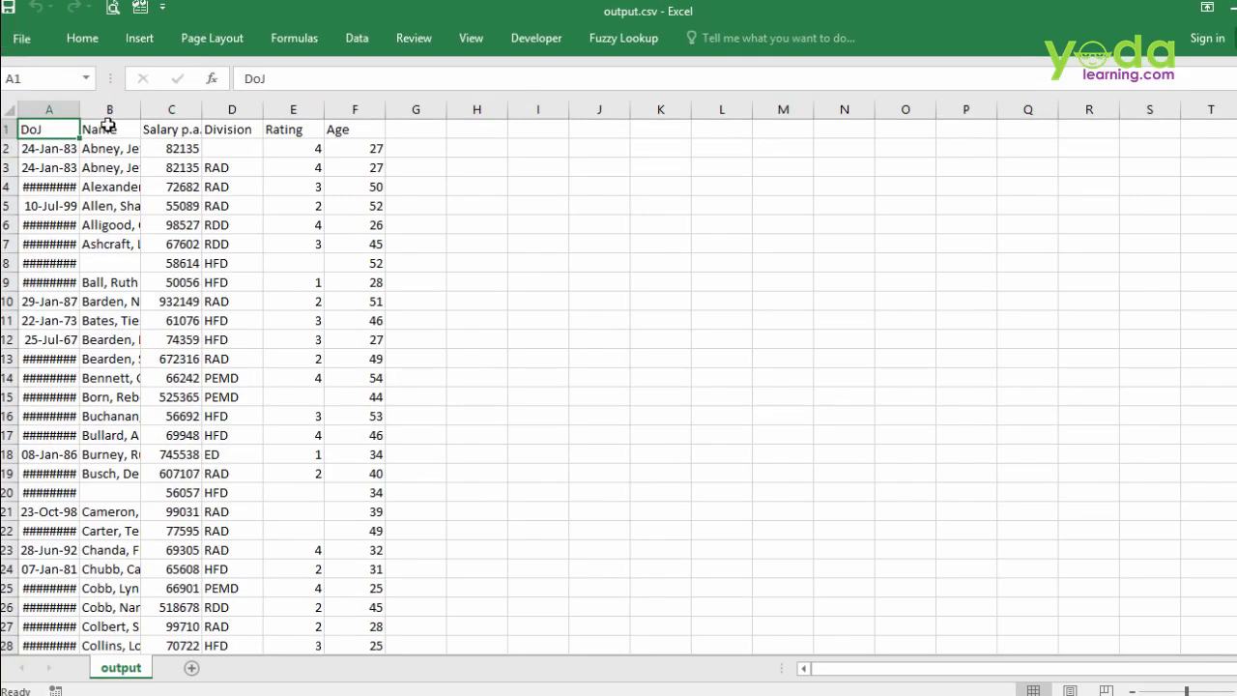
click(109, 109)
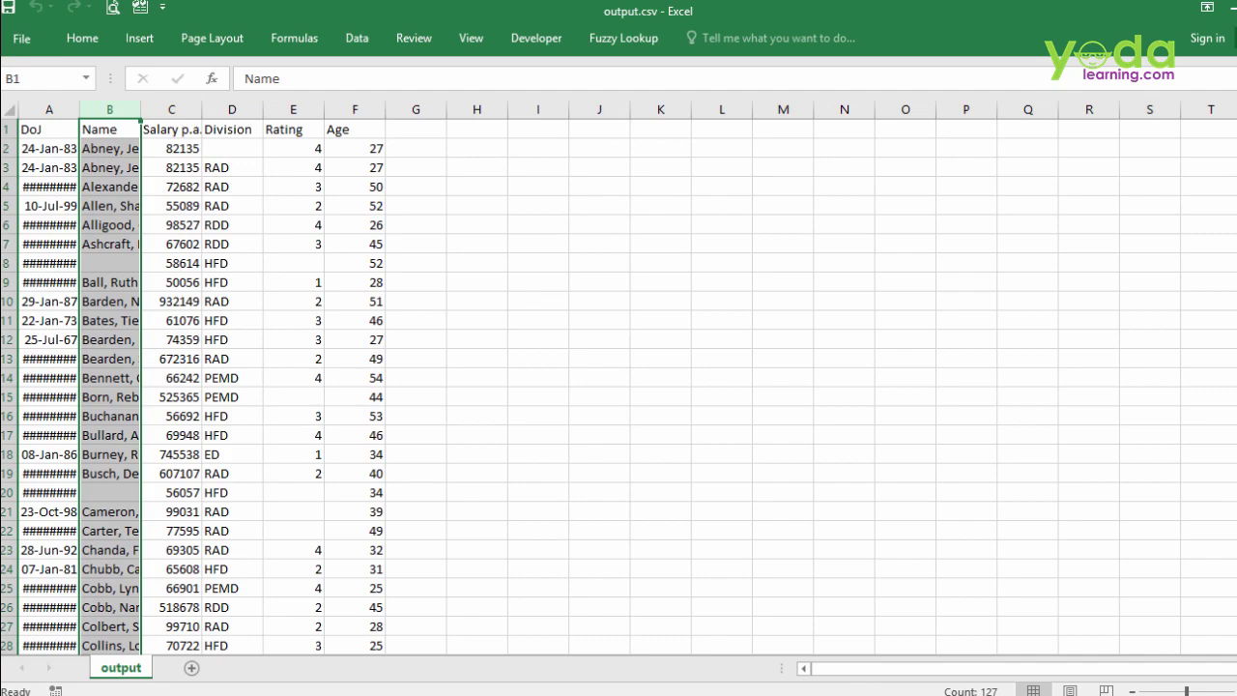
key(alt+Tab)
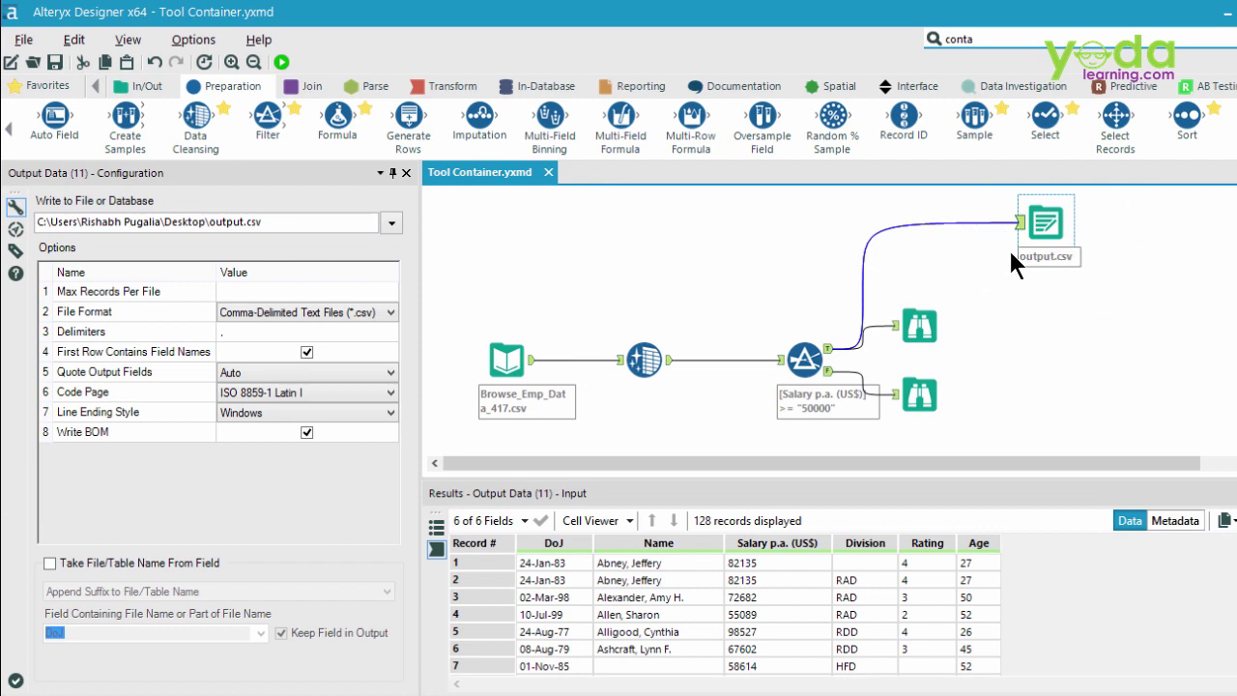
Place a Tool Container (Container 14) on the canvas, move output.csv into it, and shift it right.
click(726, 85)
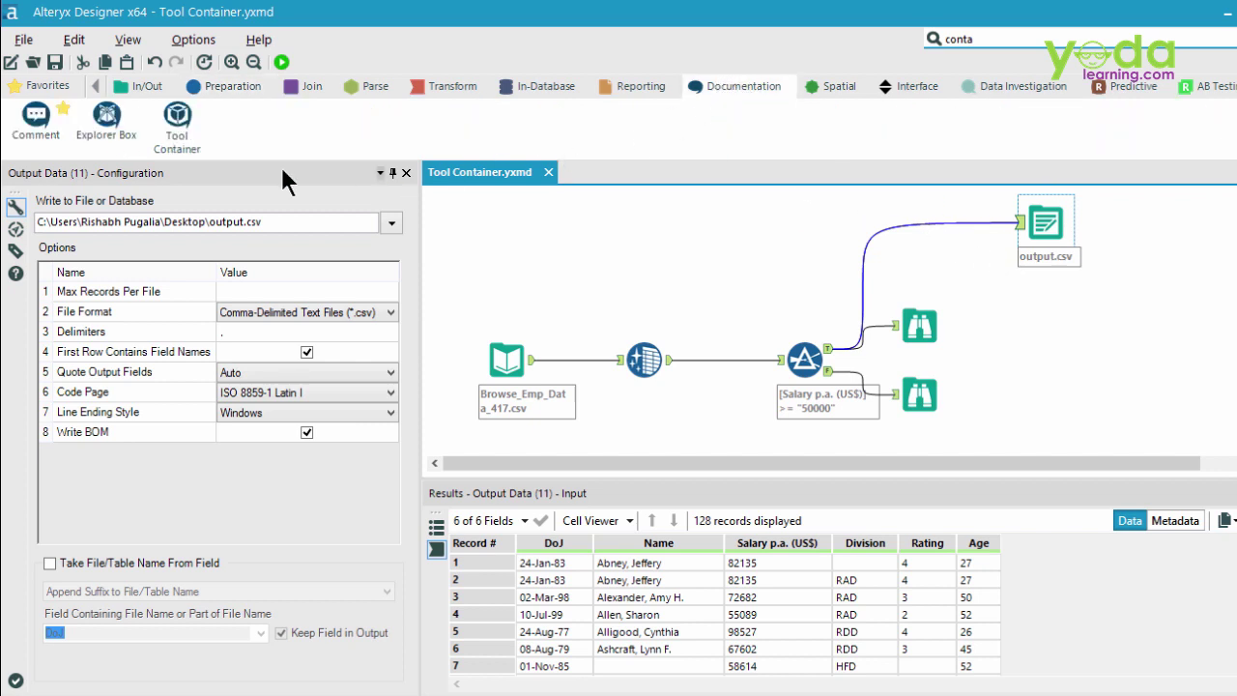
drag(178, 117, 766, 232)
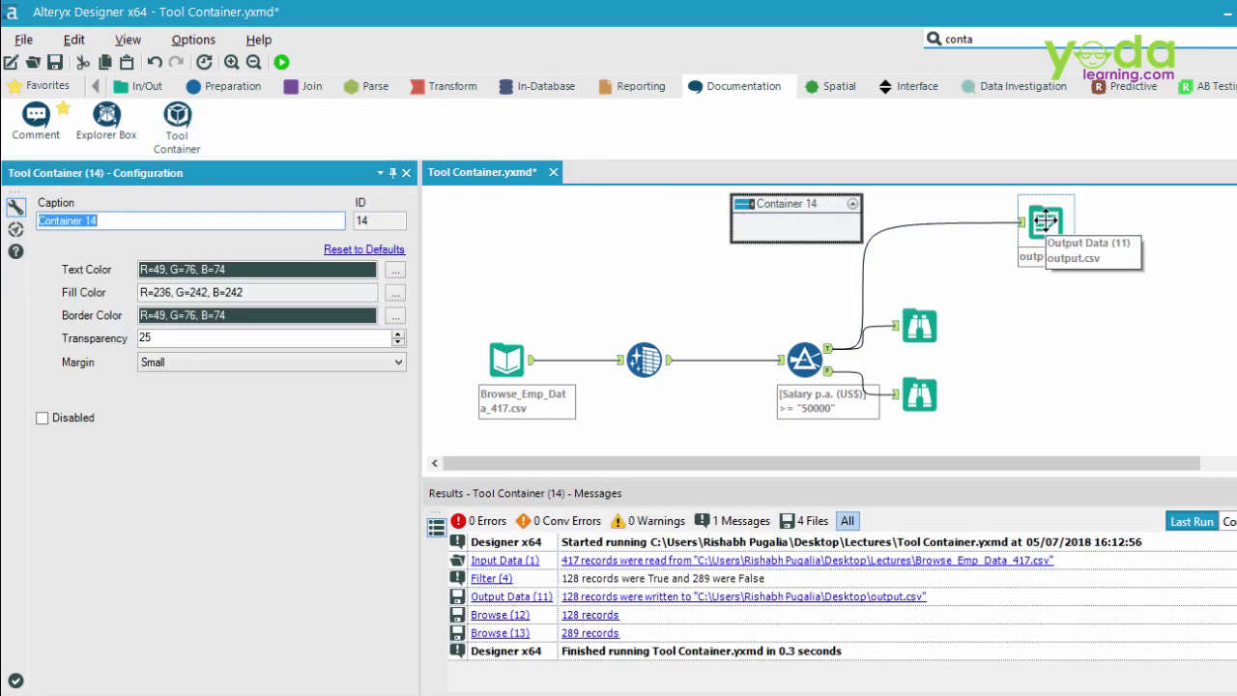
drag(1045, 221, 1086, 198)
click(789, 199)
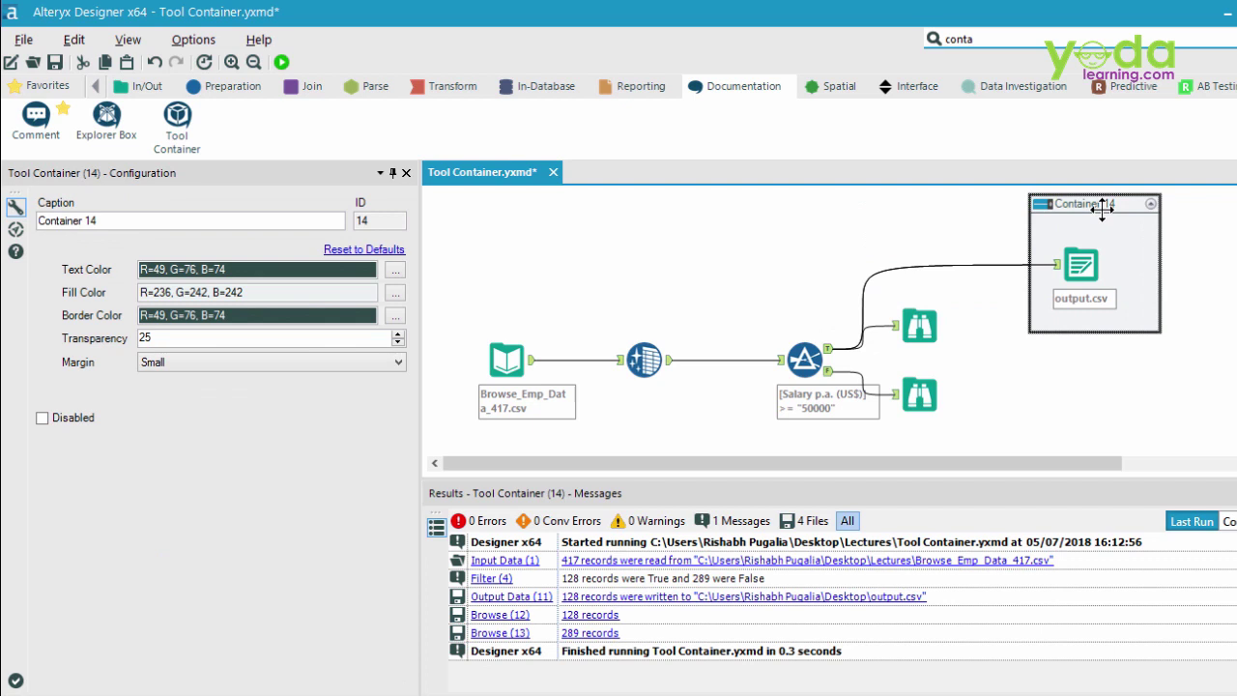
Collapse and expand Container 14 a few times, nudge it left, then disable it.
click(1156, 210)
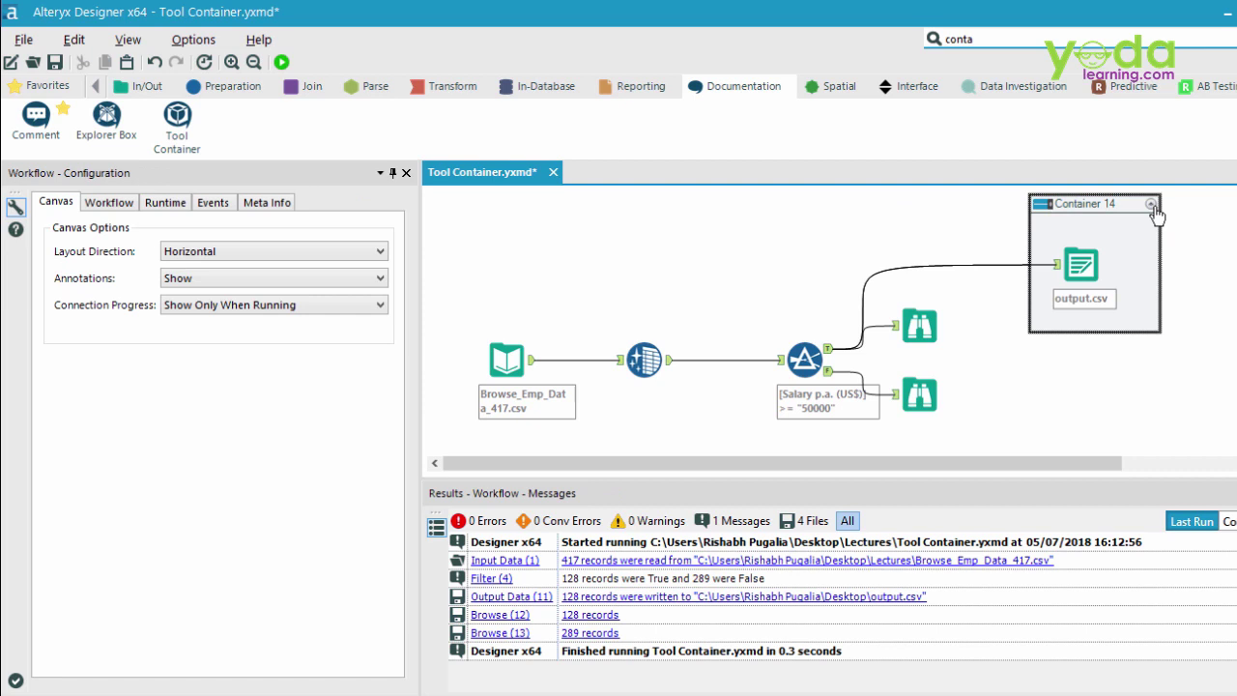
click(1153, 207)
click(1153, 207)
click(1152, 206)
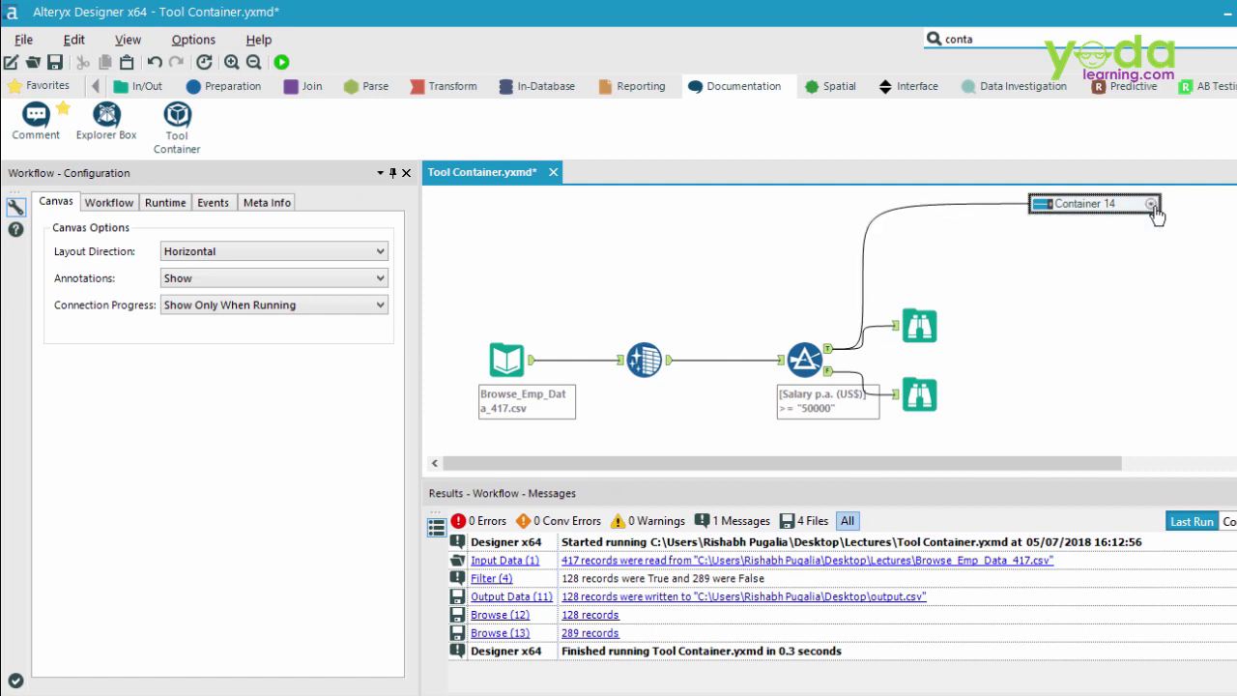
click(1151, 206)
mouse_move(1111, 205)
mouse_down()
mouse_move(1078, 207)
mouse_move(1091, 209)
mouse_up()
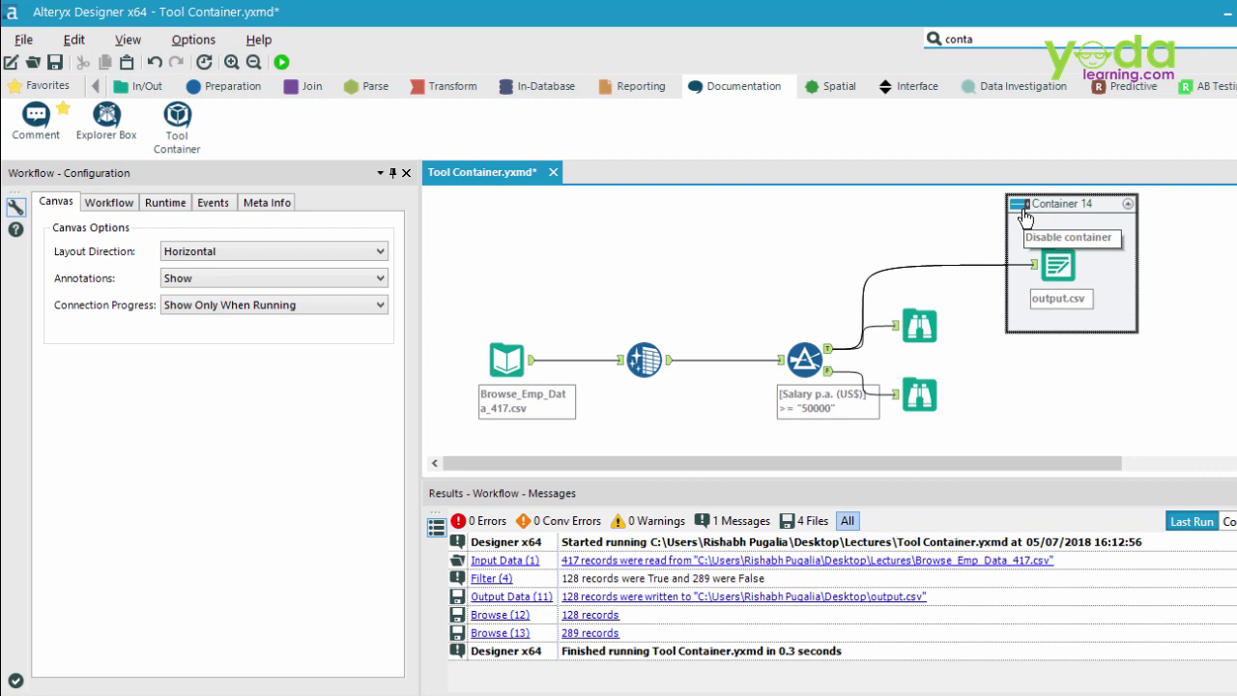
click(1020, 205)
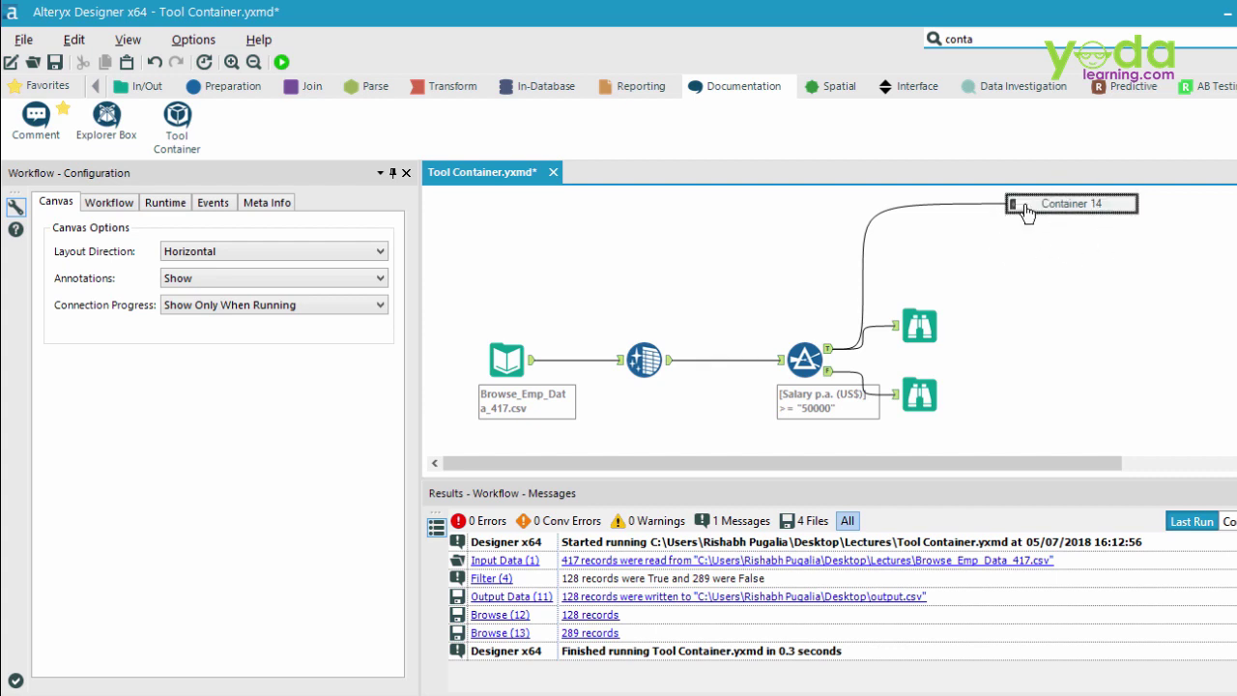
Tick Disabled in Container 14's configuration, then toggle its title-bar switch back to disabled.
click(1022, 205)
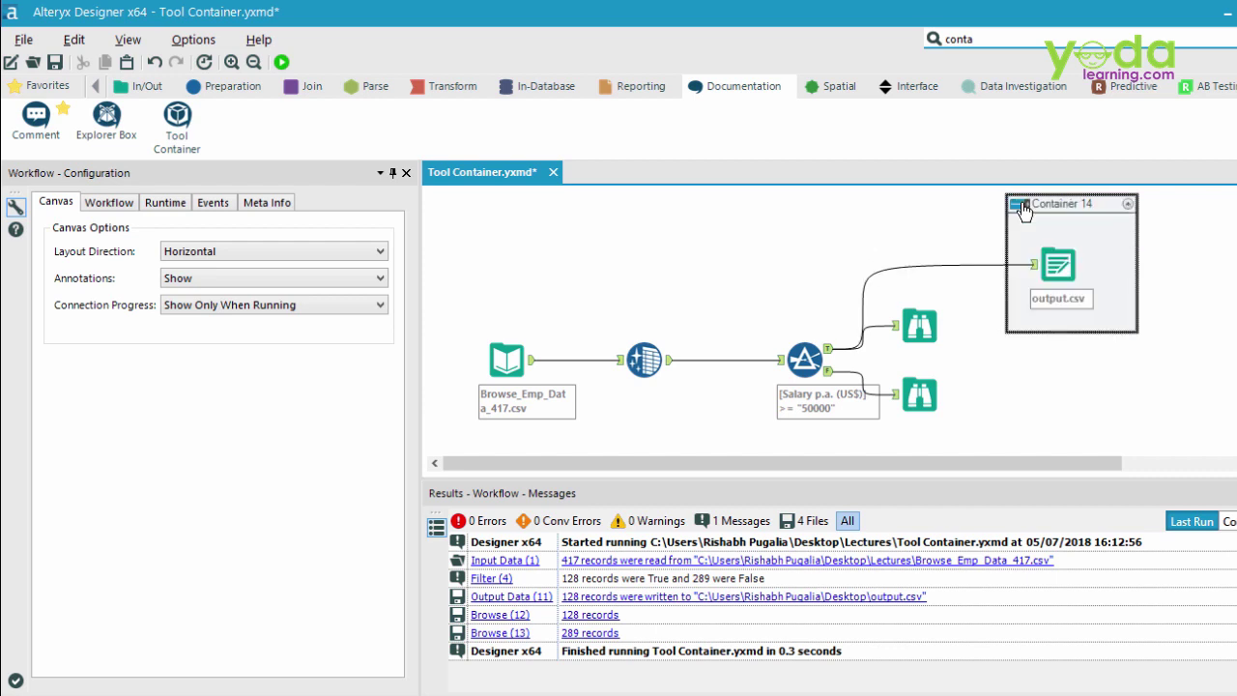
click(1058, 206)
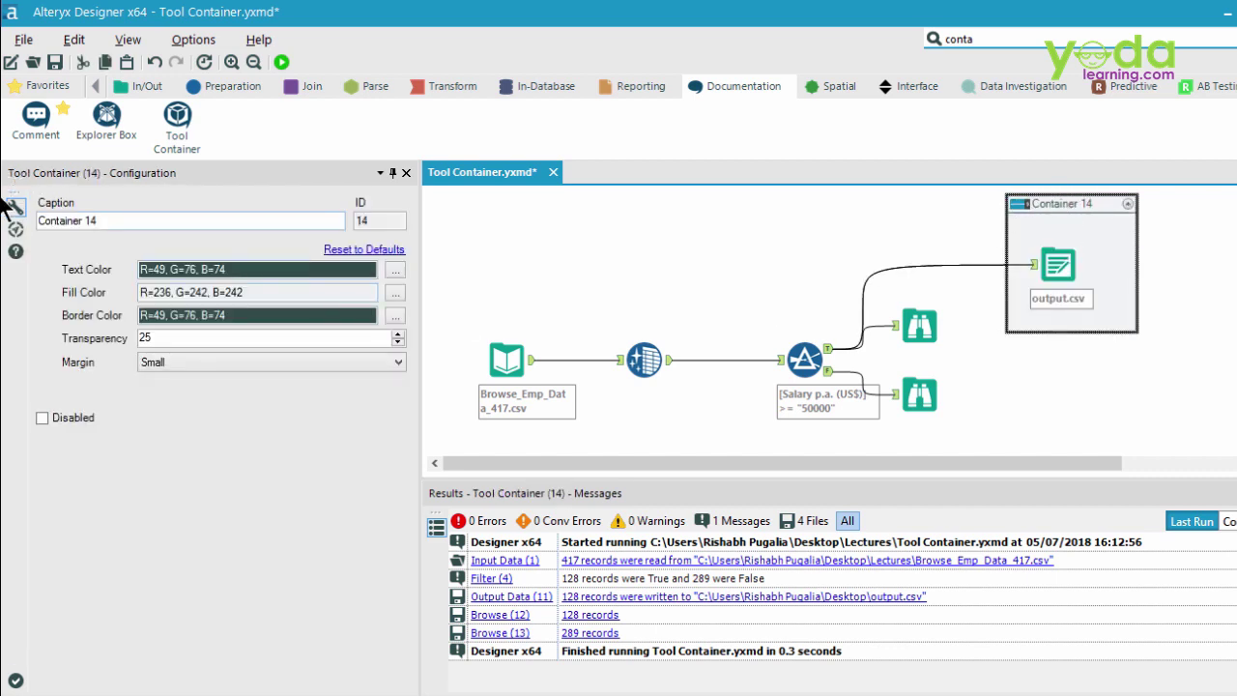
click(41, 419)
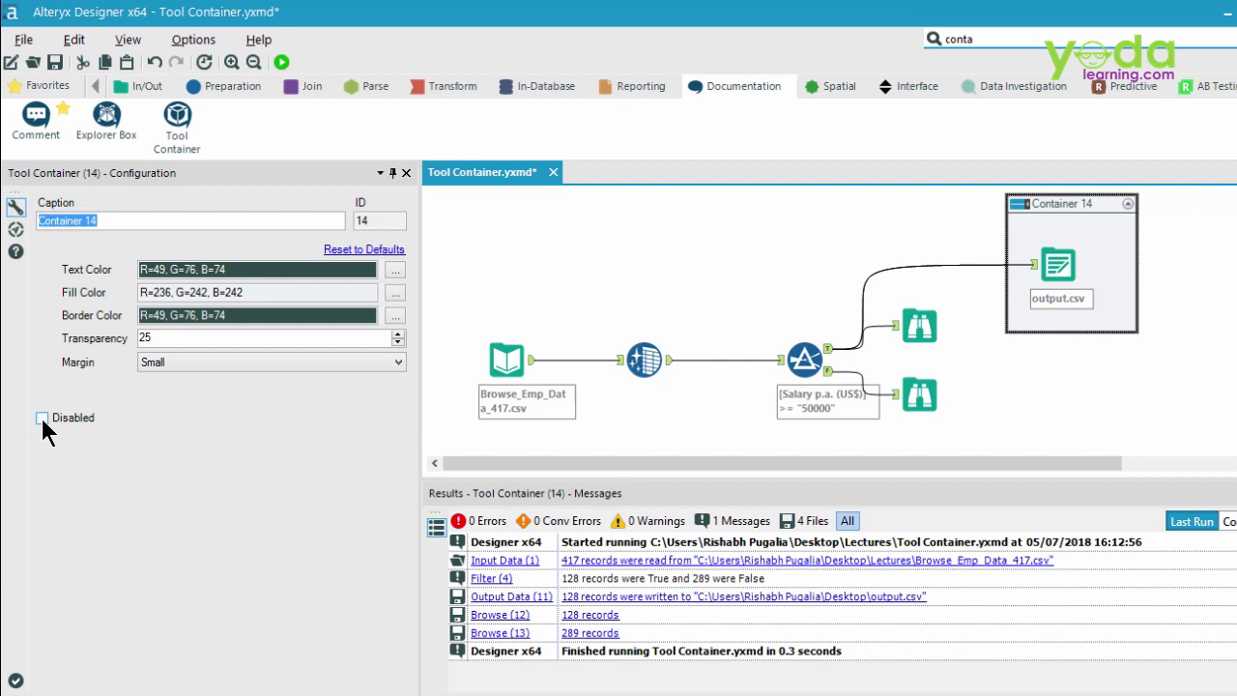
click(1022, 214)
click(1022, 213)
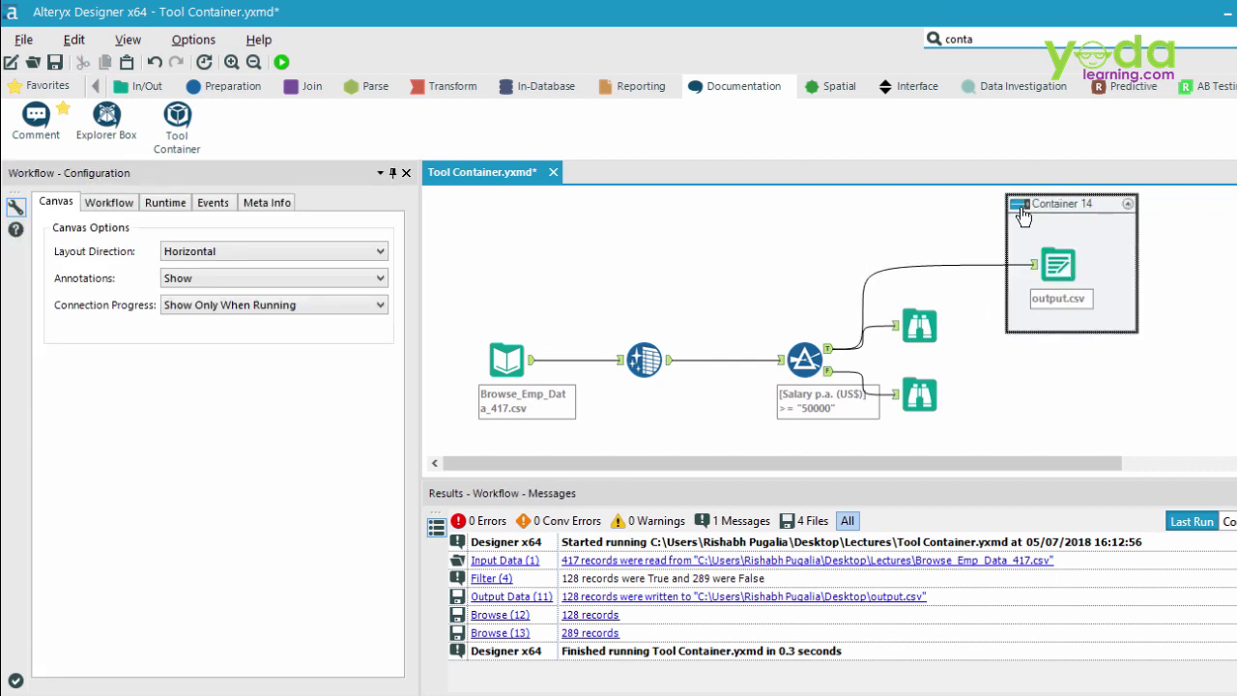
click(1021, 207)
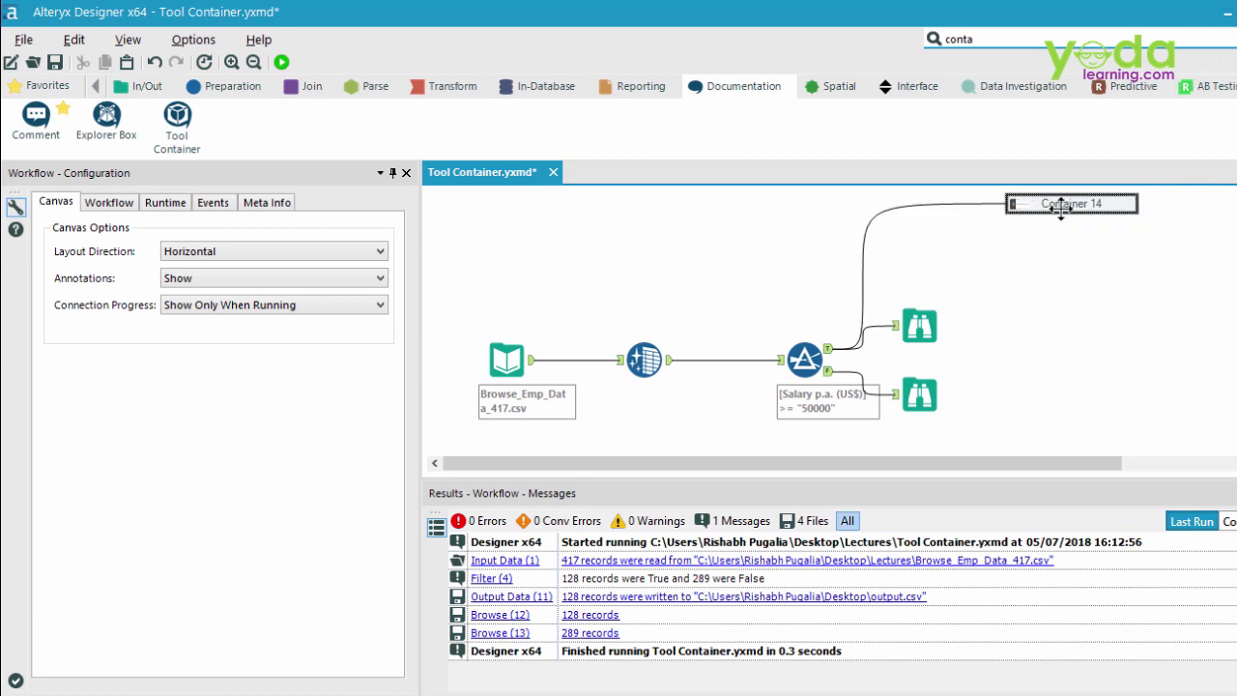
Recycle the old output.csv, rerun the workflow with the container disabled, and check the desktop.
click(1228, 15)
drag(44, 49, 22, 385)
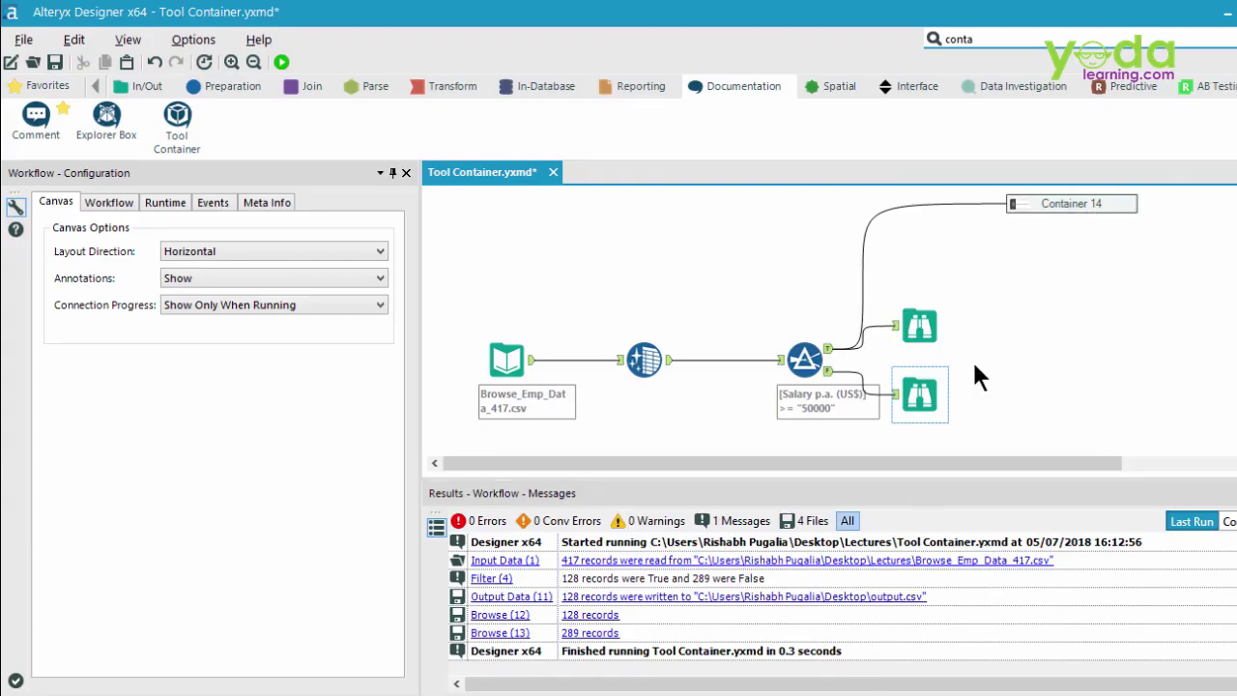
click(281, 63)
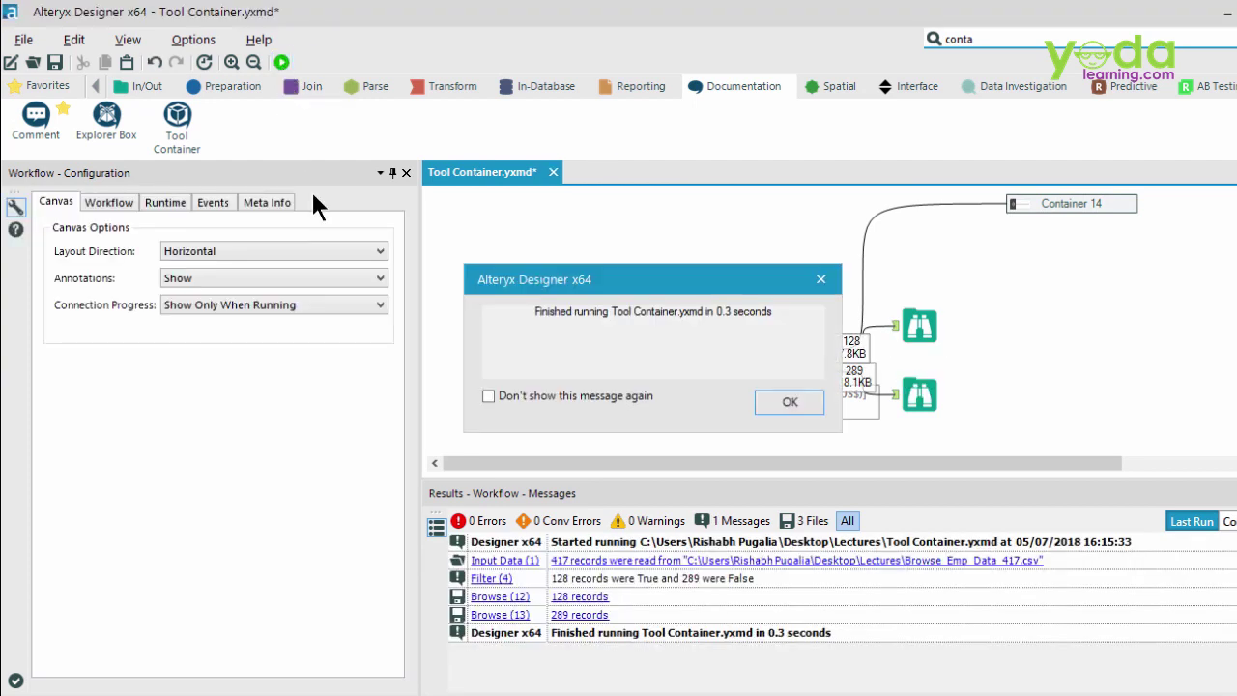
click(806, 404)
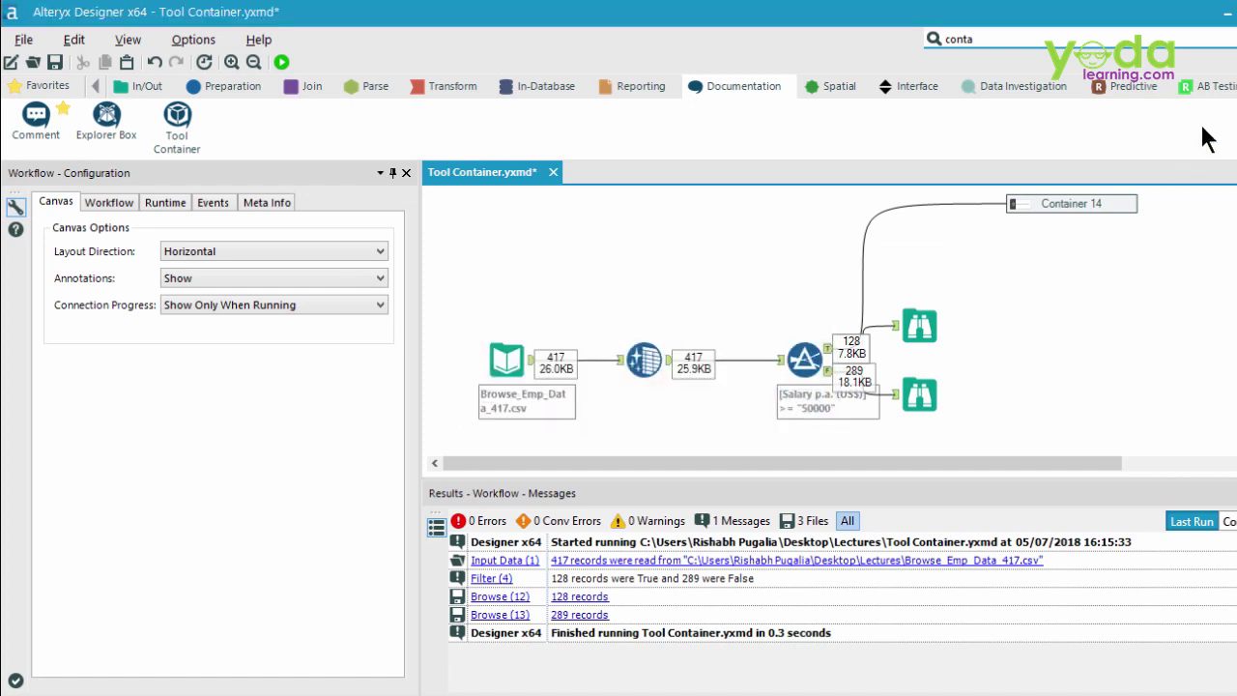
click(1227, 11)
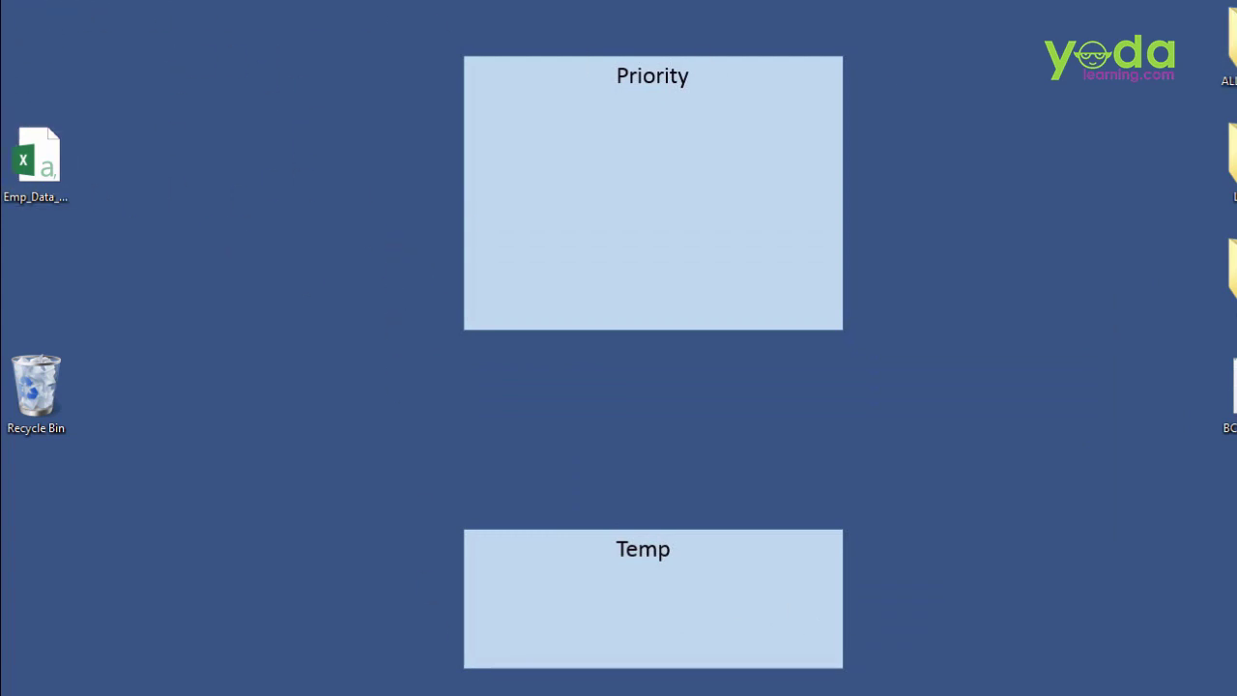
key(alt+Tab)
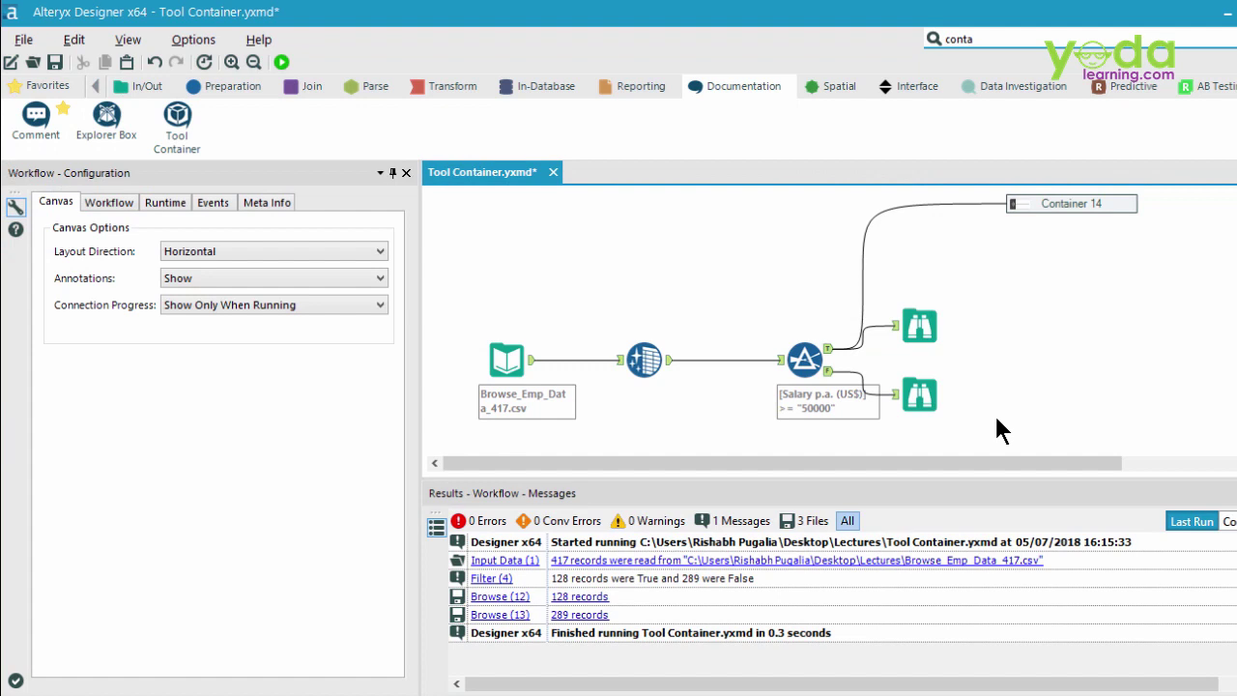
Re-enable Container 14 to reveal output.csv, then drag the container further right.
click(1025, 205)
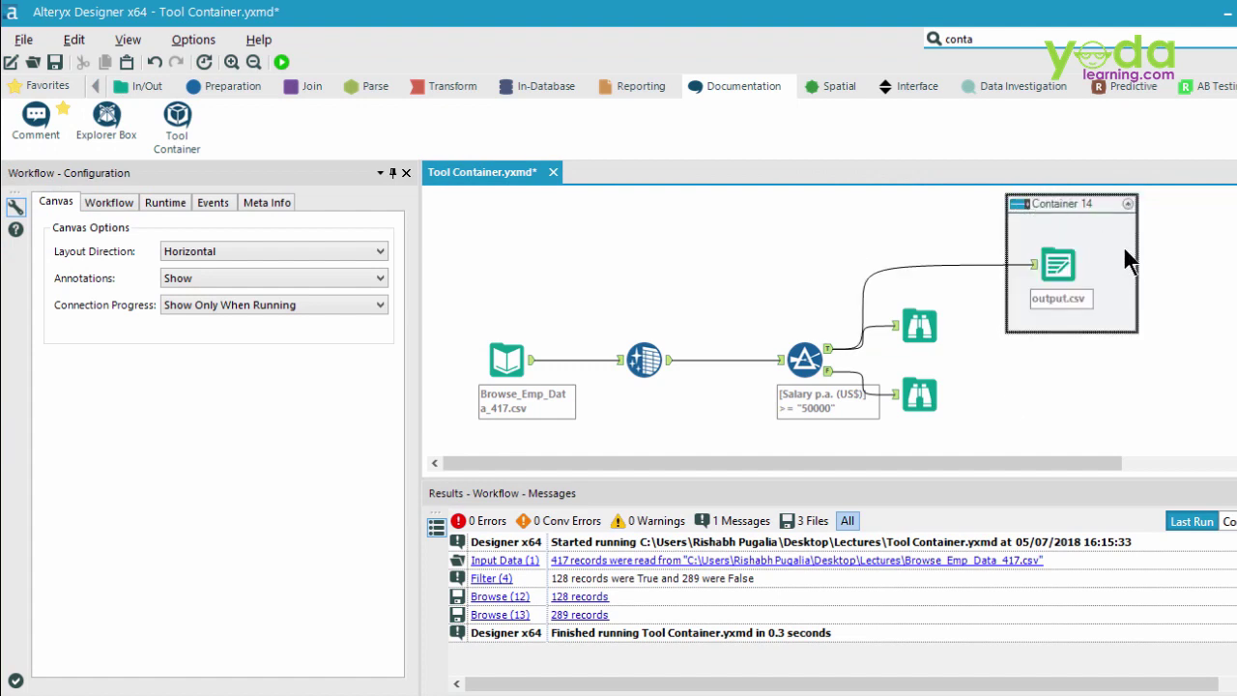
click(1057, 263)
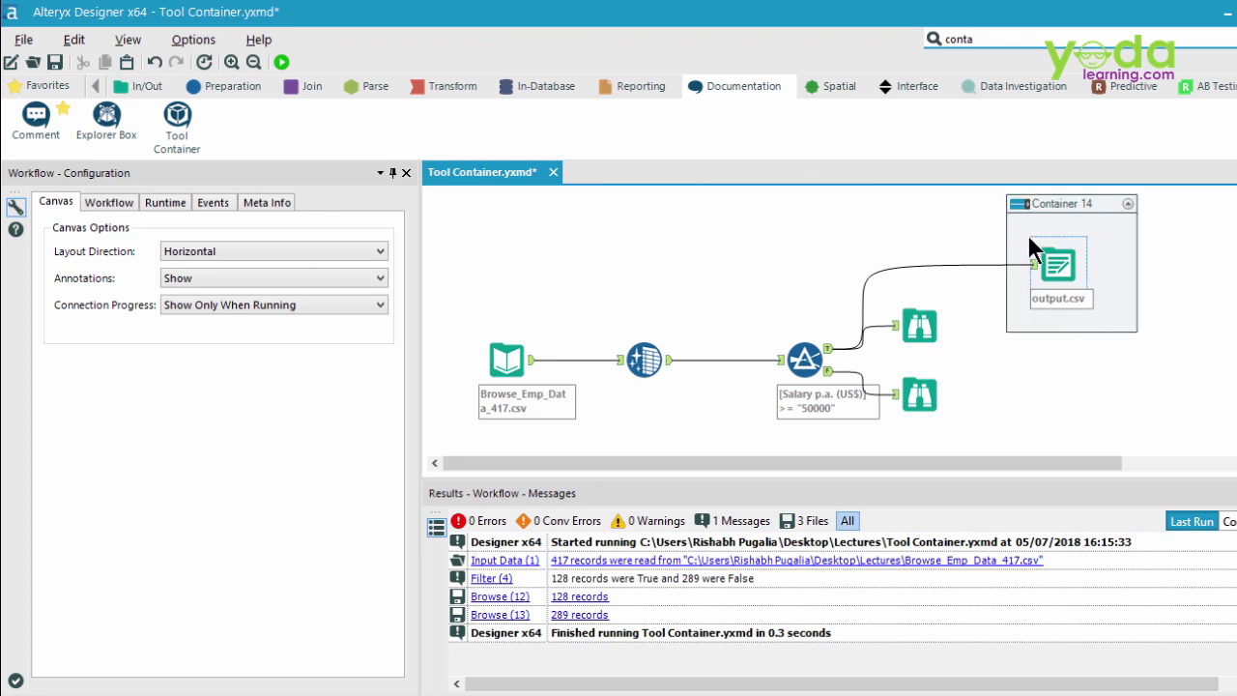
click(1135, 196)
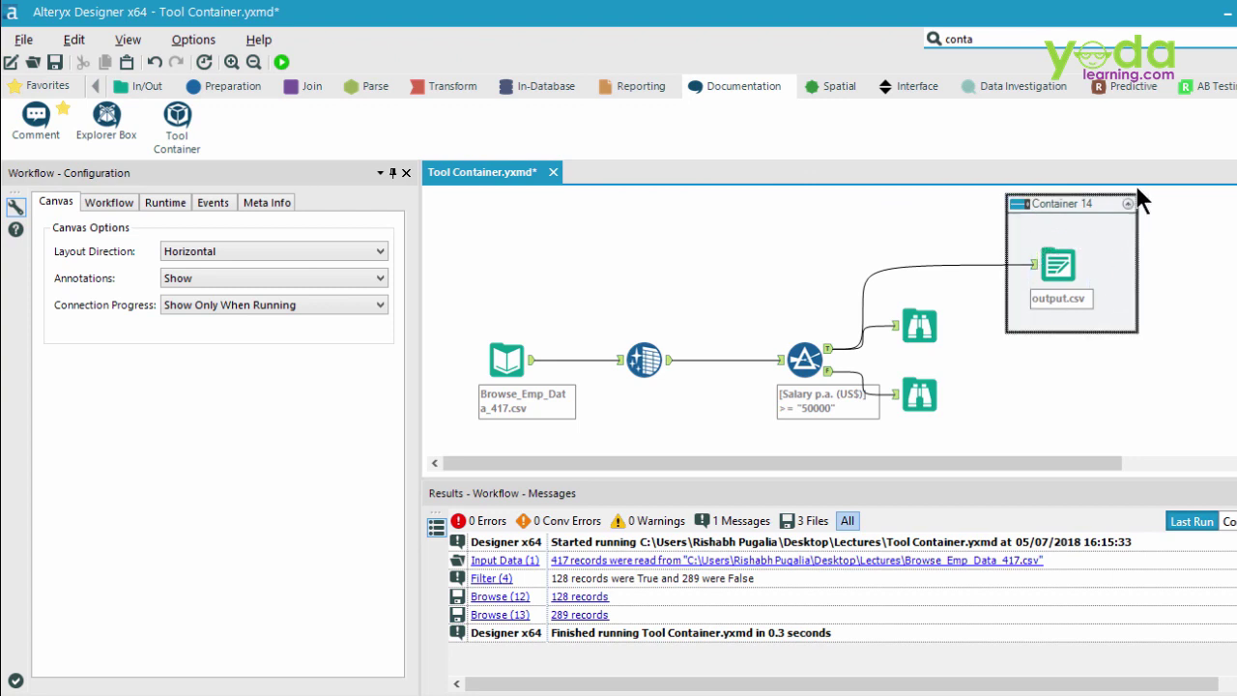
click(1127, 204)
click(1127, 203)
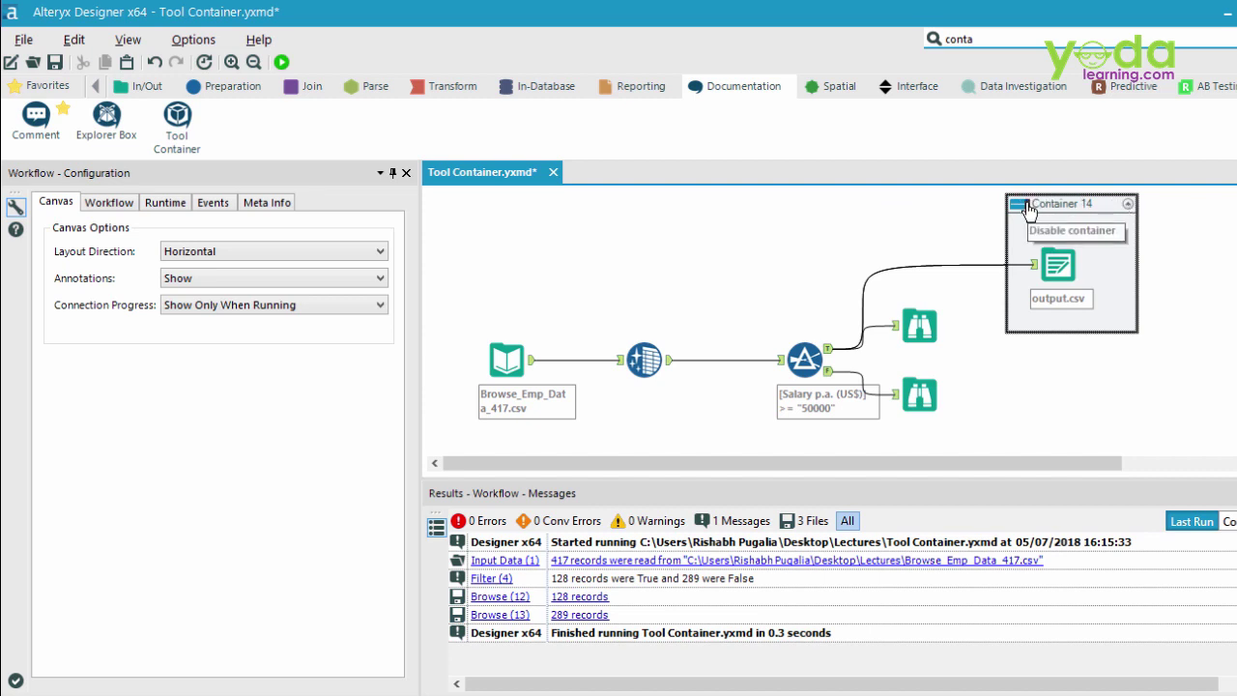
drag(1050, 212, 1073, 223)
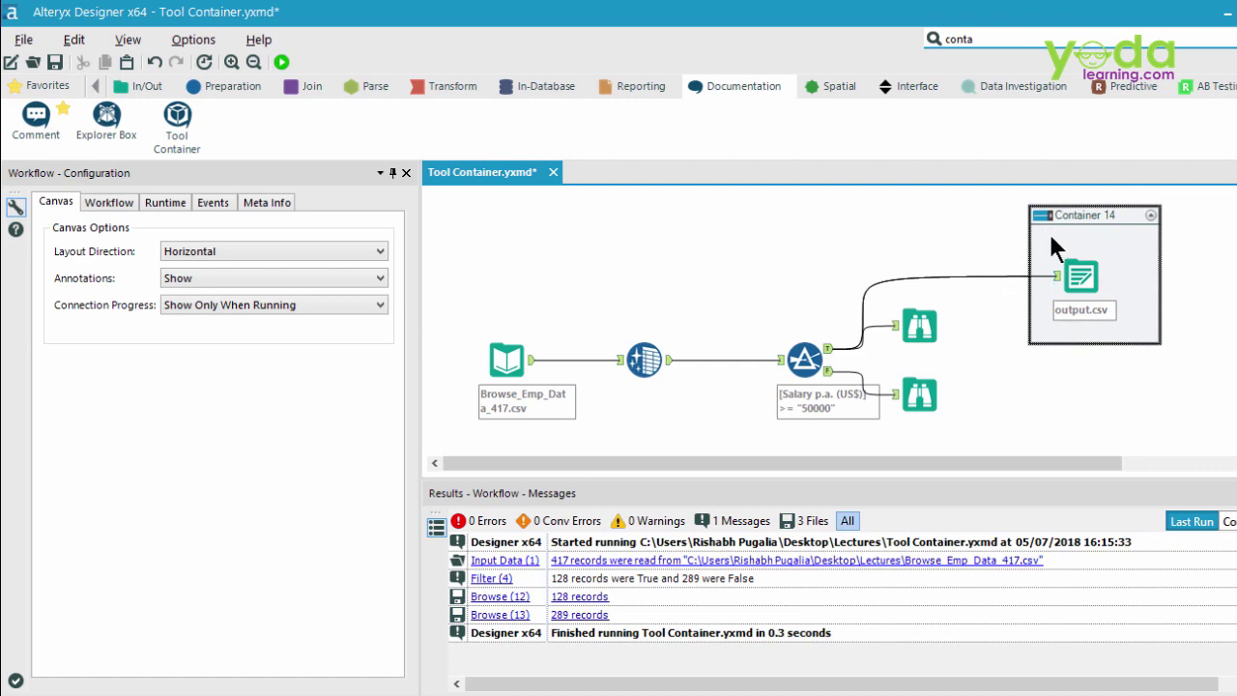
drag(1086, 214, 1133, 213)
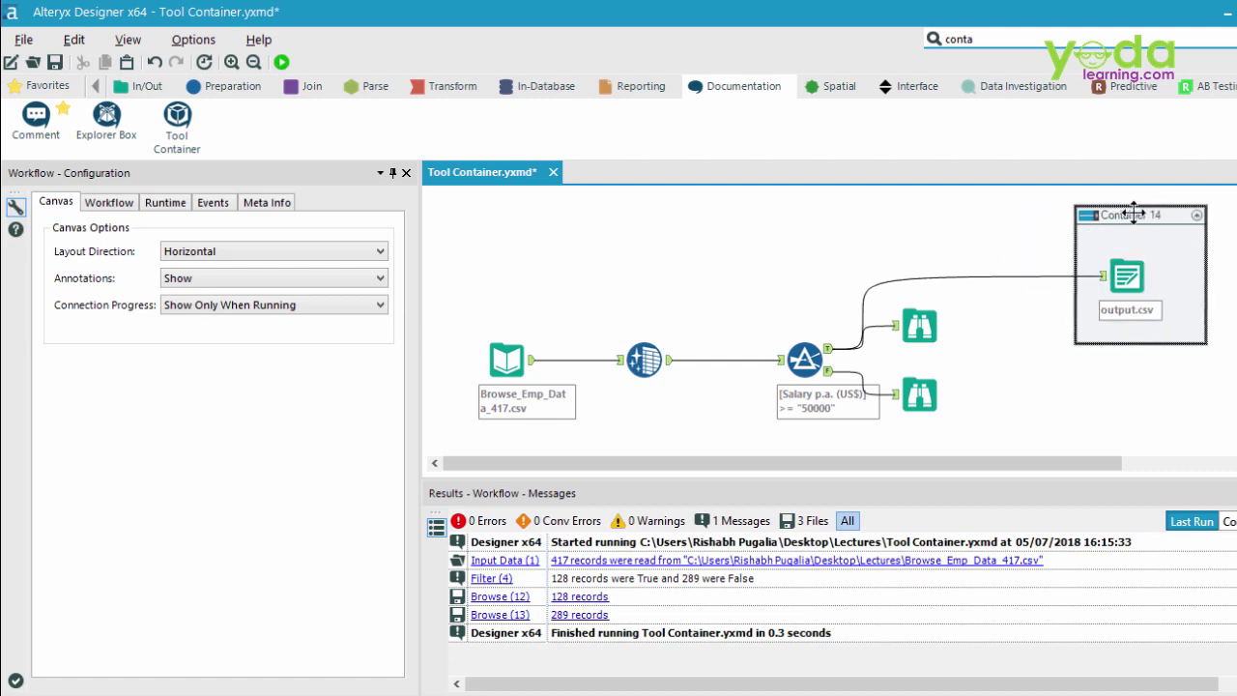